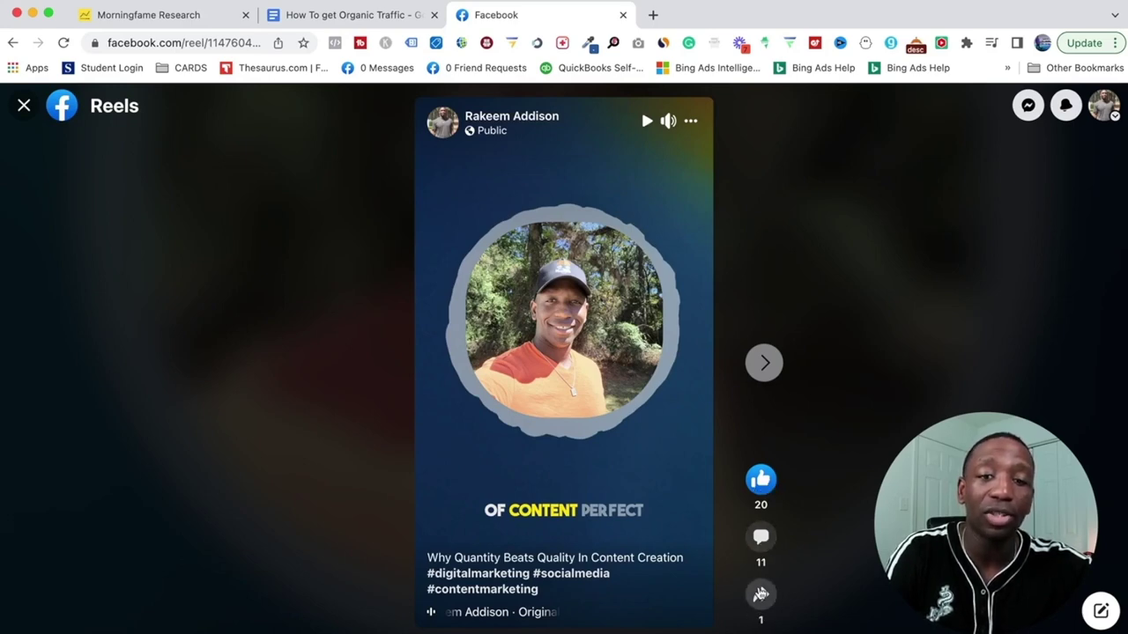
- Close the open reel, return to the Facebook home feed and browse the suggested reels there
{"action": "left_click", "coordinate": [24, 106]}
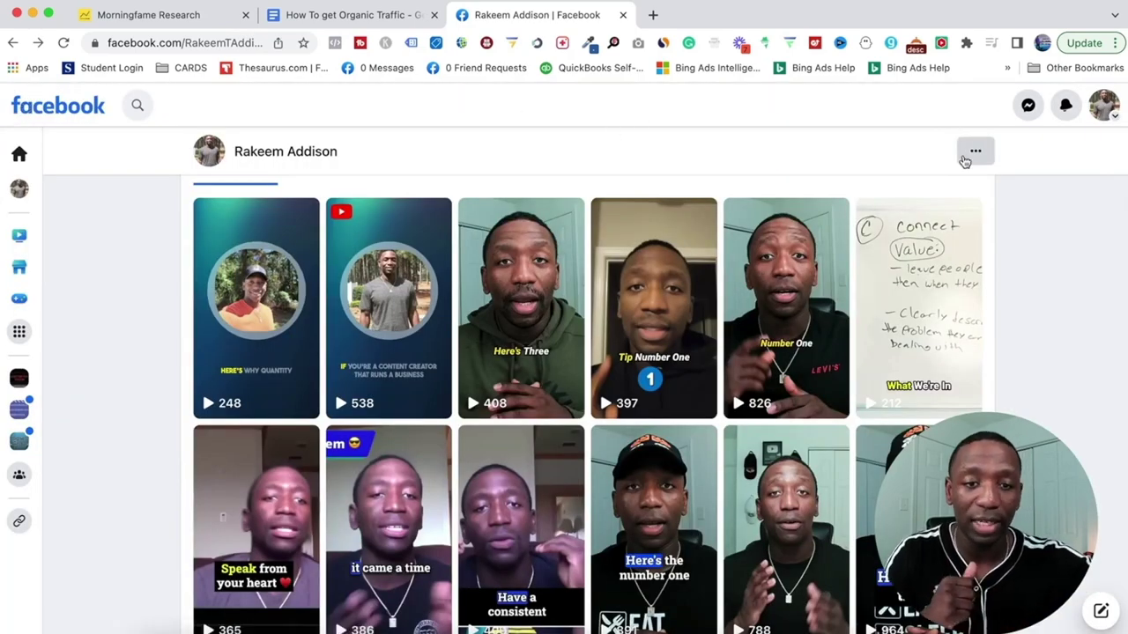
{"action": "scroll", "coordinate": [878, 259], "scroll_direction": "up", "scroll_amount": 3}
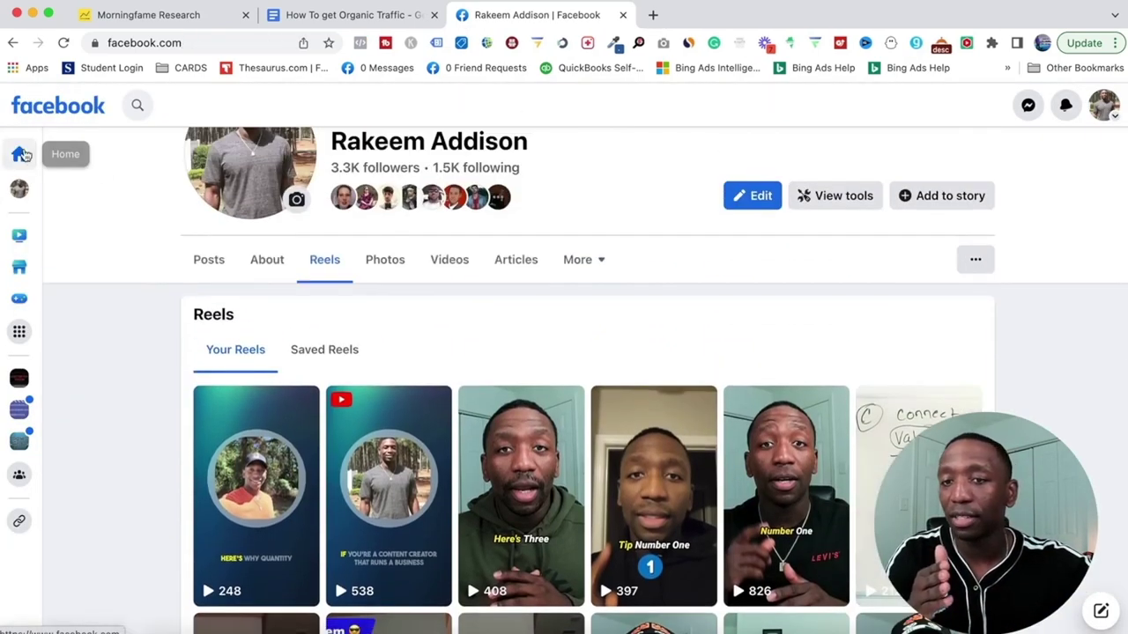
{"action": "left_click", "coordinate": [24, 154]}
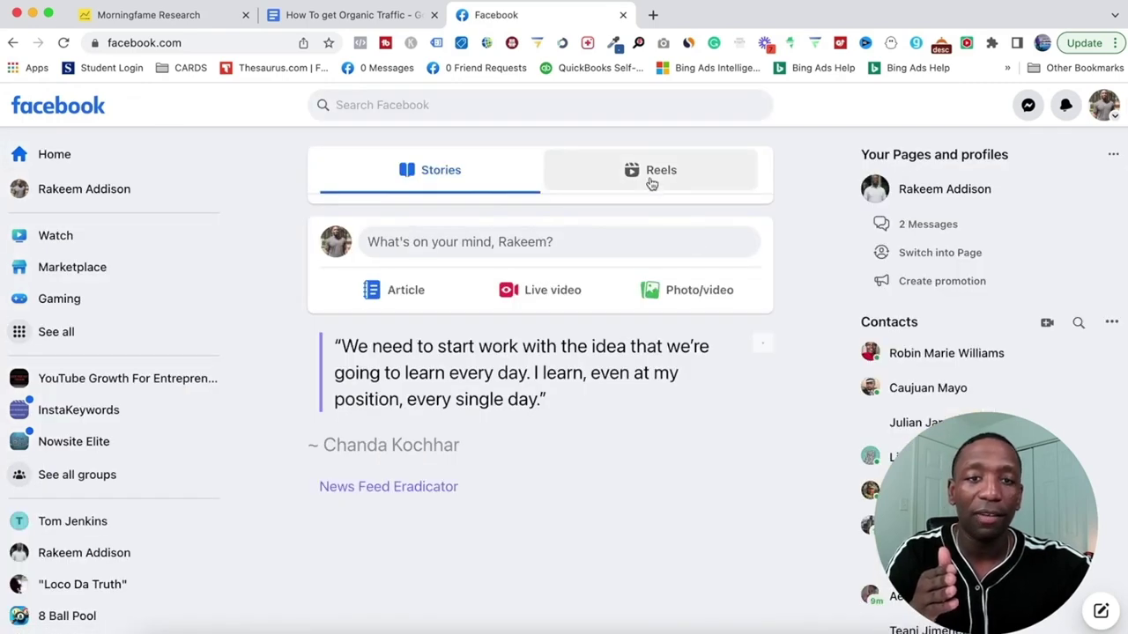
{"action": "left_click", "coordinate": [651, 179]}
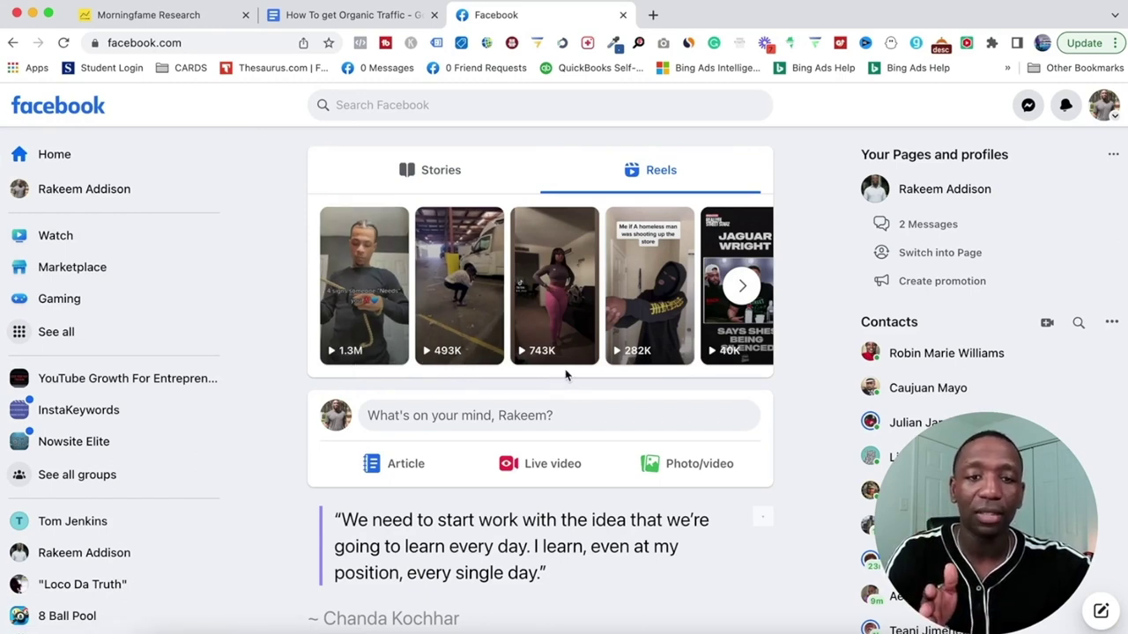
{"action": "left_click", "coordinate": [743, 288]}
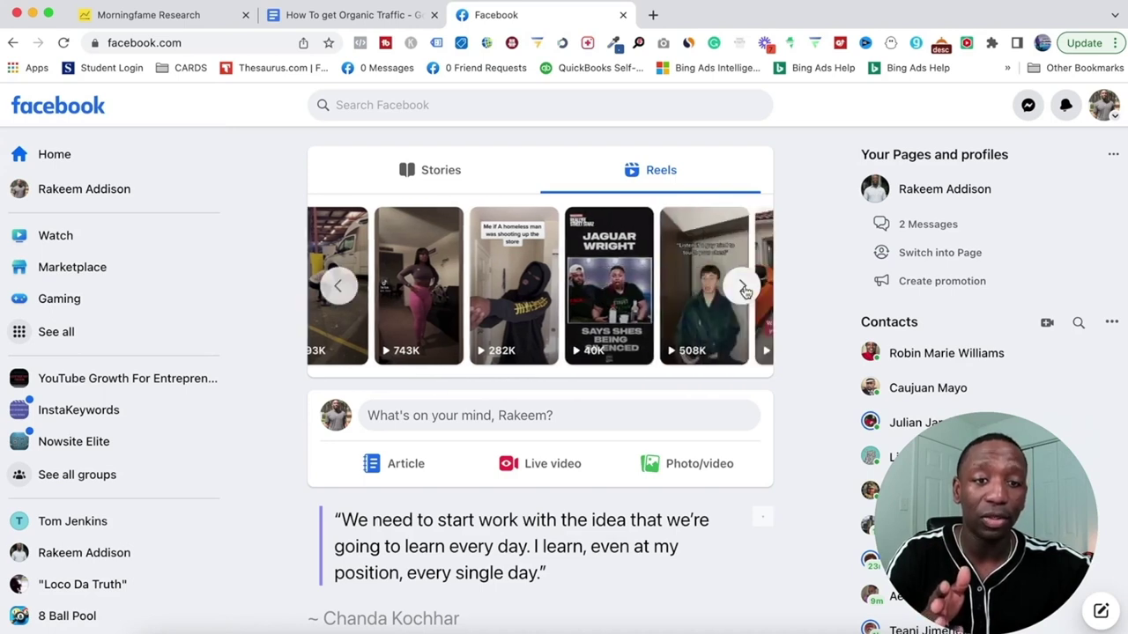
{"action": "left_click", "coordinate": [743, 288]}
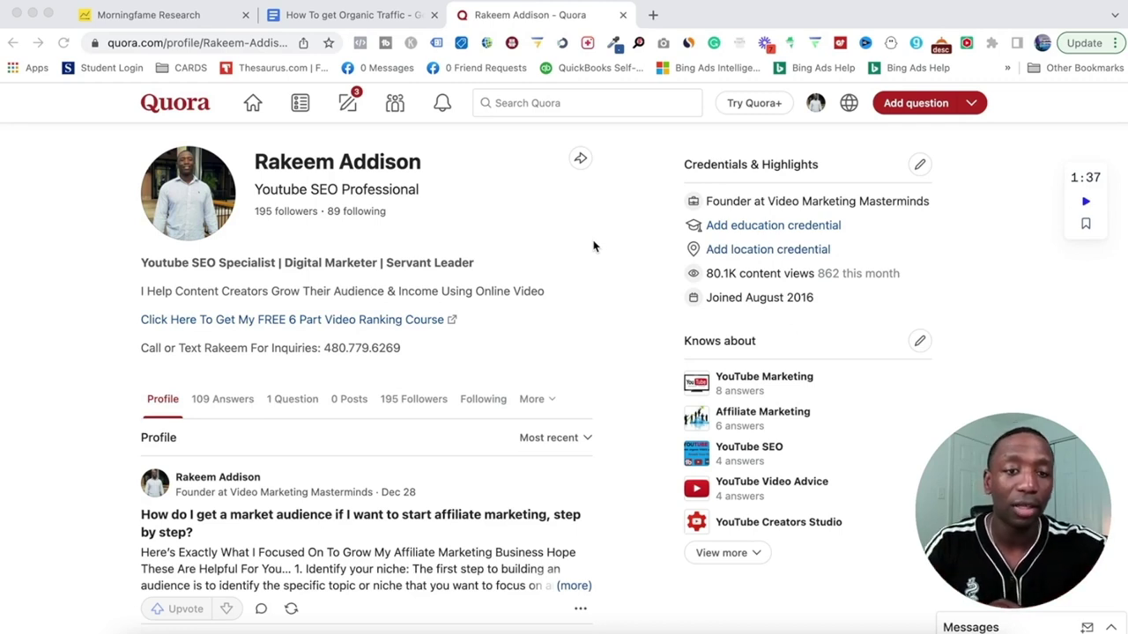
- Examine the Quora profile's content views, bio and recent answers
{"action": "left_click_drag", "start_coordinate": [705, 273], "coordinate": [899, 272]}
{"action": "double_click", "coordinate": [820, 272]}
{"action": "left_click", "coordinate": [972, 282]}
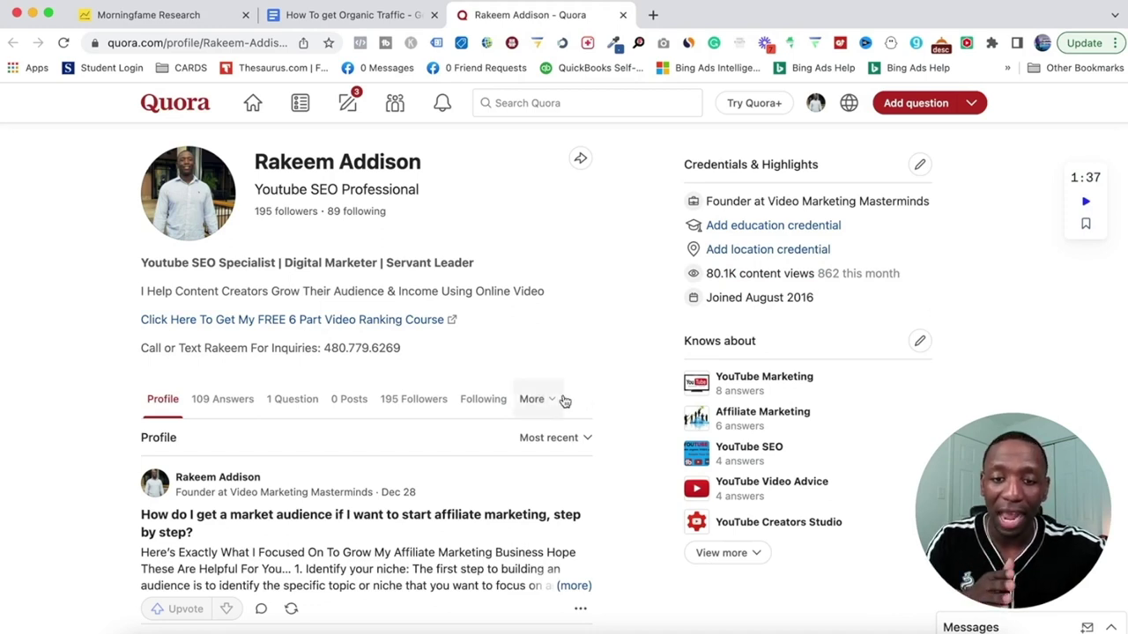
{"action": "scroll", "coordinate": [561, 398], "scroll_direction": "down", "scroll_amount": 3}
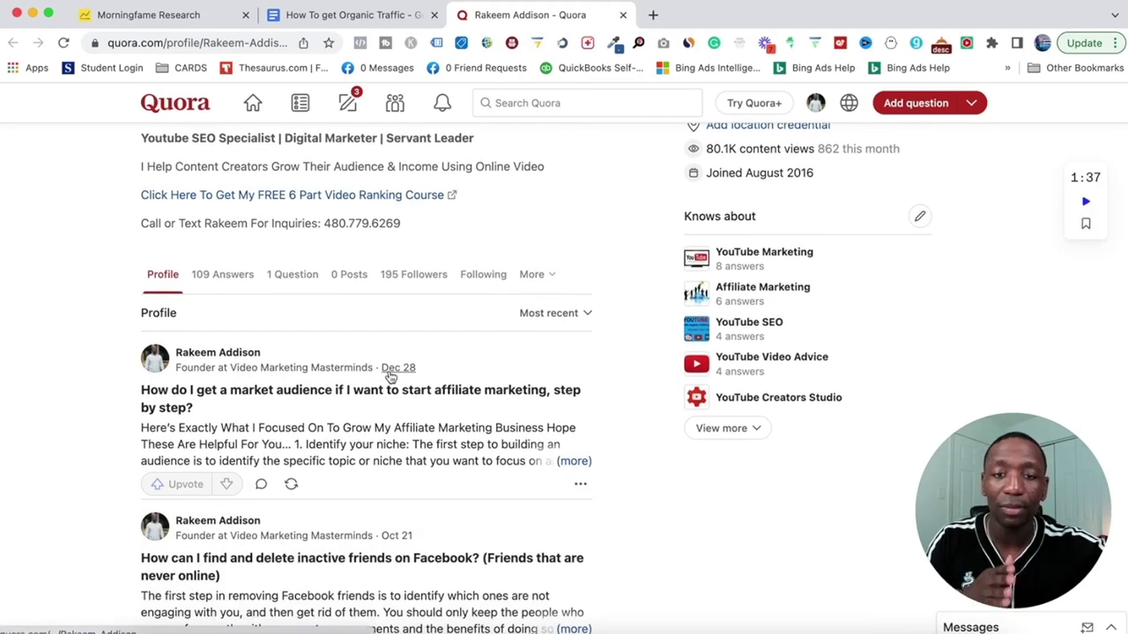
{"action": "scroll", "coordinate": [643, 307], "scroll_direction": "up", "scroll_amount": 3}
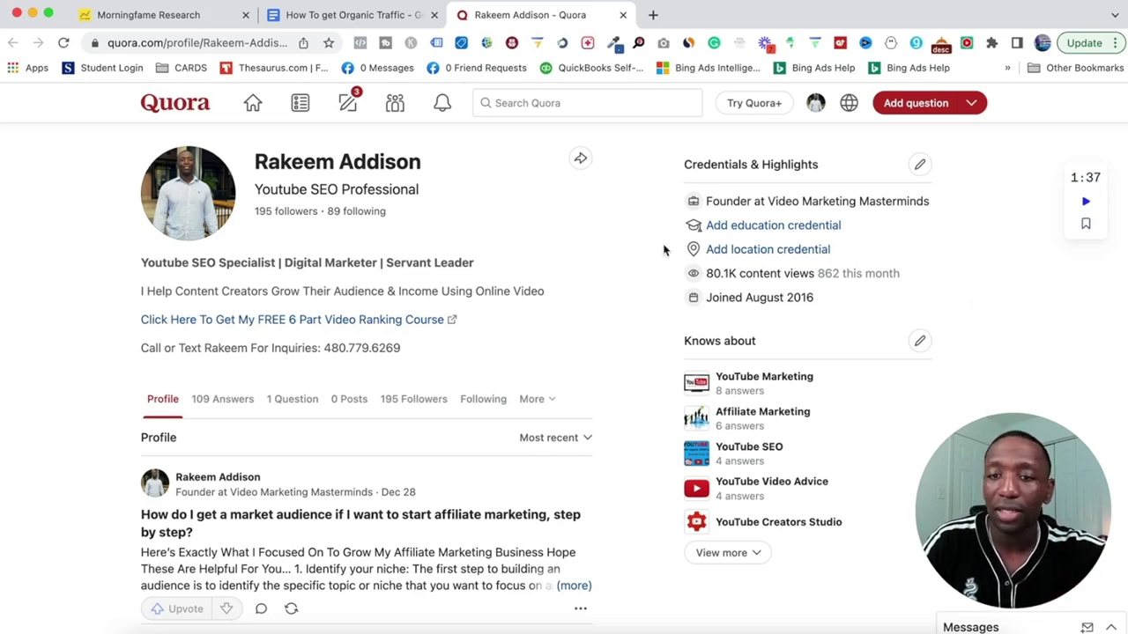
{"action": "scroll", "coordinate": [664, 251], "scroll_direction": "down", "scroll_amount": 2}
{"action": "scroll", "coordinate": [664, 250], "scroll_direction": "up", "scroll_amount": 2}
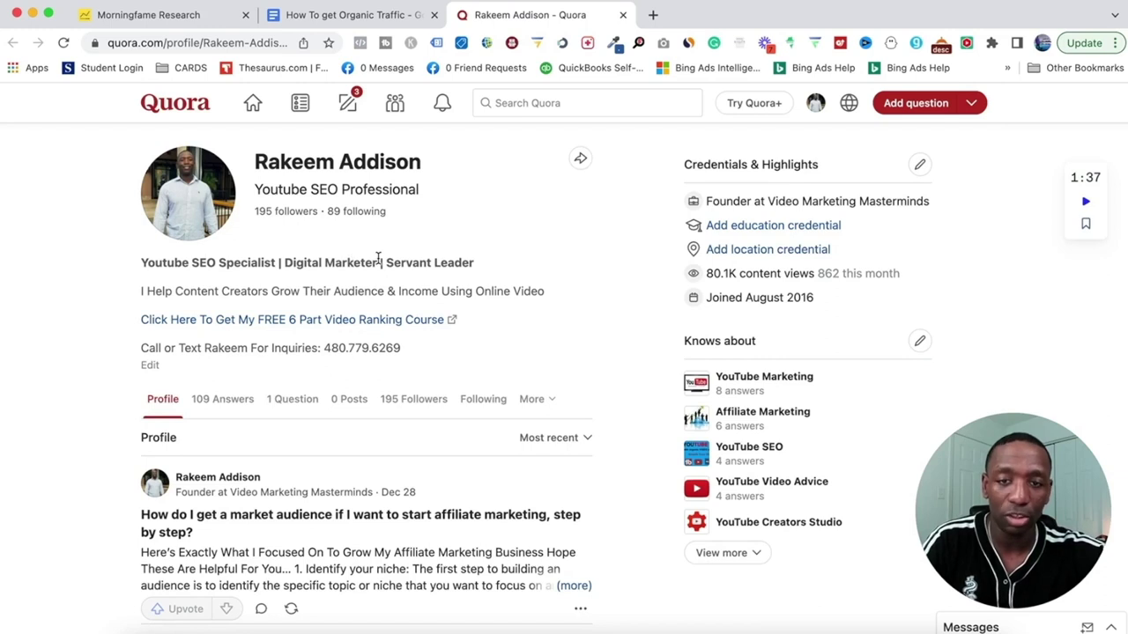
{"action": "scroll", "coordinate": [475, 260], "scroll_direction": "down", "scroll_amount": 1}
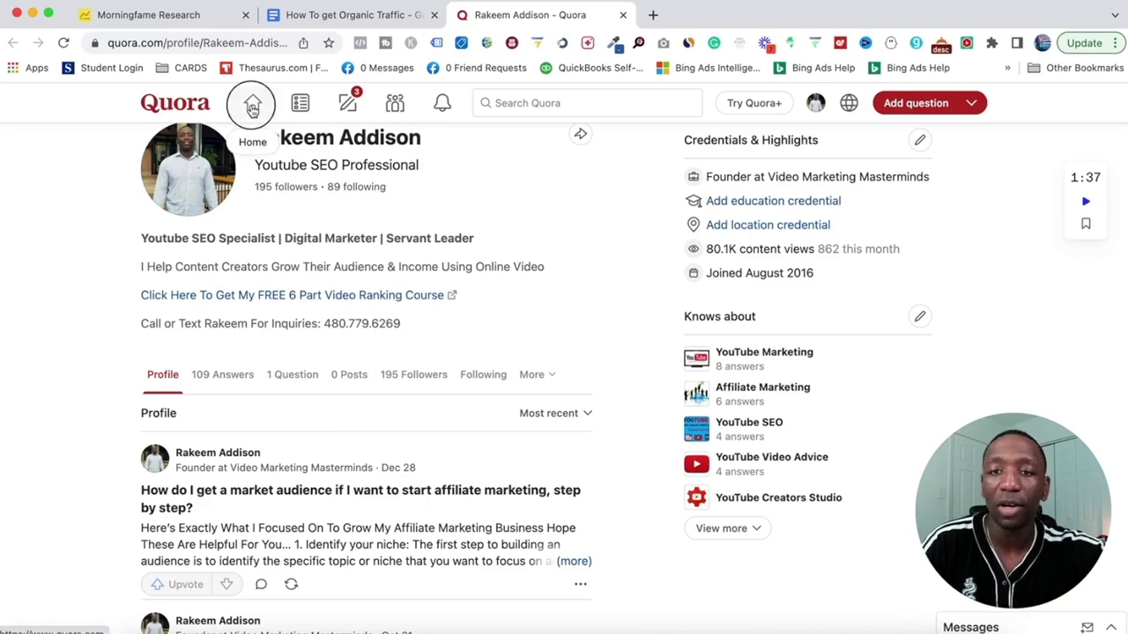
- Go to the Quora home page and open the Ads Manager for the account
{"action": "left_click", "coordinate": [252, 107]}
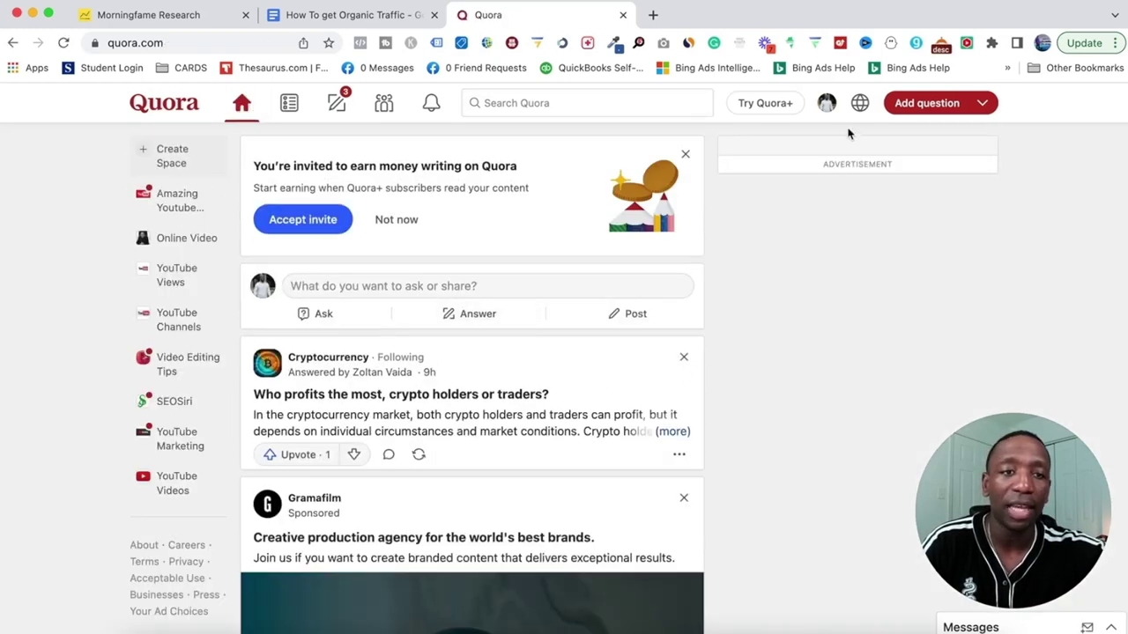
{"action": "left_click", "coordinate": [826, 103]}
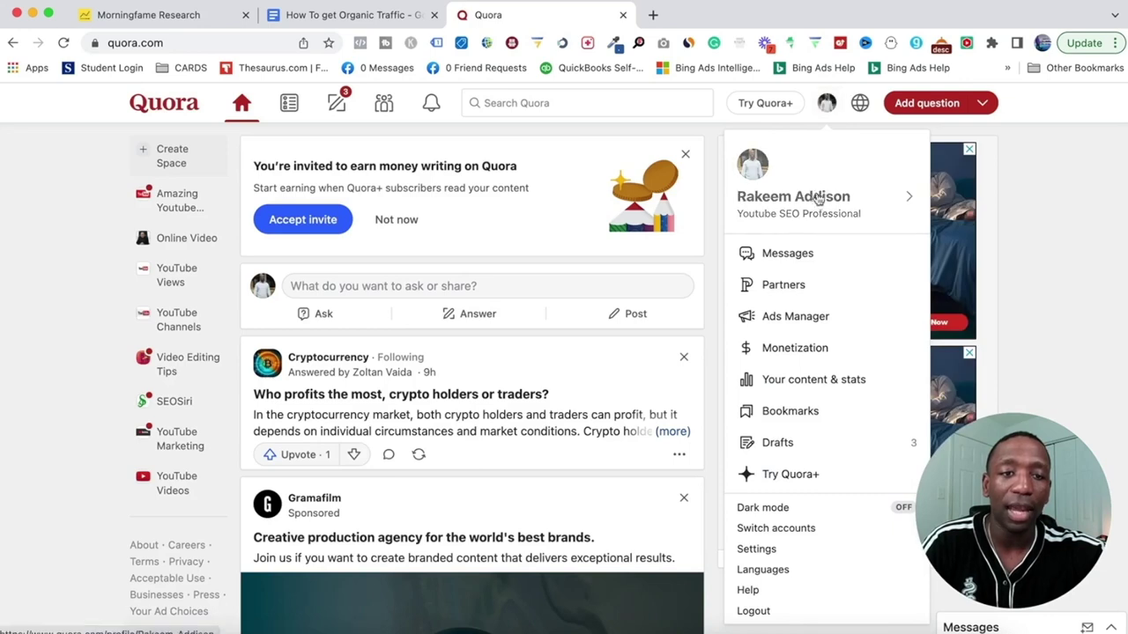
{"action": "left_click", "coordinate": [775, 321]}
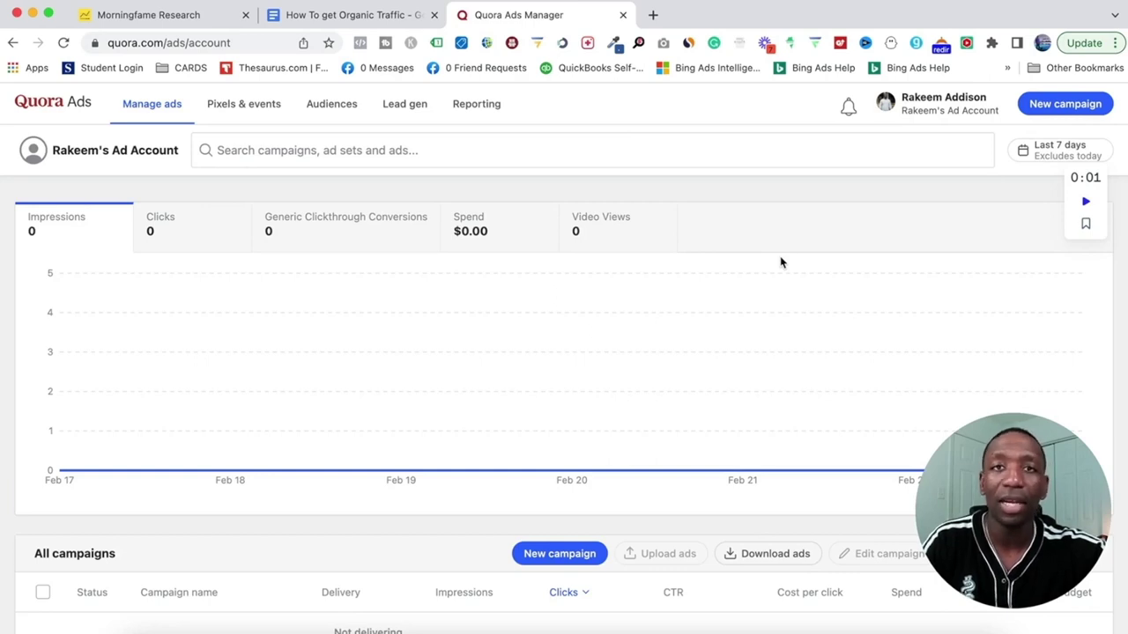
- Create a new campaign with the Traffic objective and a daily maximum budget of US$ 25, and continue to the ad set
{"action": "left_click", "coordinate": [1063, 105]}
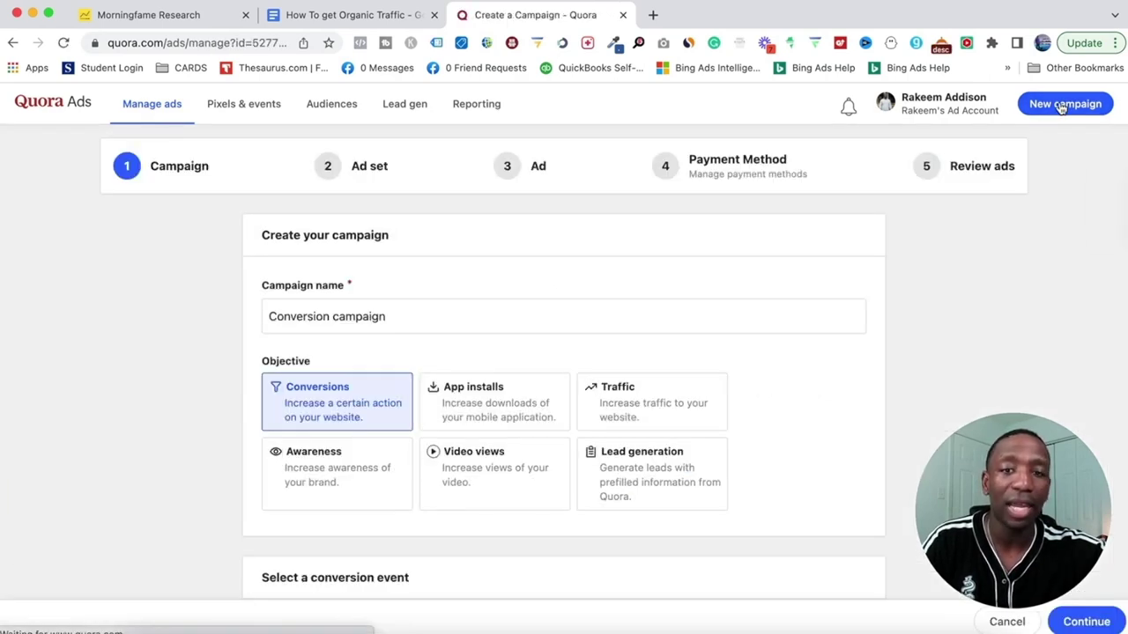
{"action": "left_click", "coordinate": [644, 402]}
{"action": "scroll", "coordinate": [641, 401], "scroll_direction": "down", "scroll_amount": 1}
{"action": "scroll", "coordinate": [641, 401], "scroll_direction": "down", "scroll_amount": 3}
{"action": "left_click", "coordinate": [298, 406]}
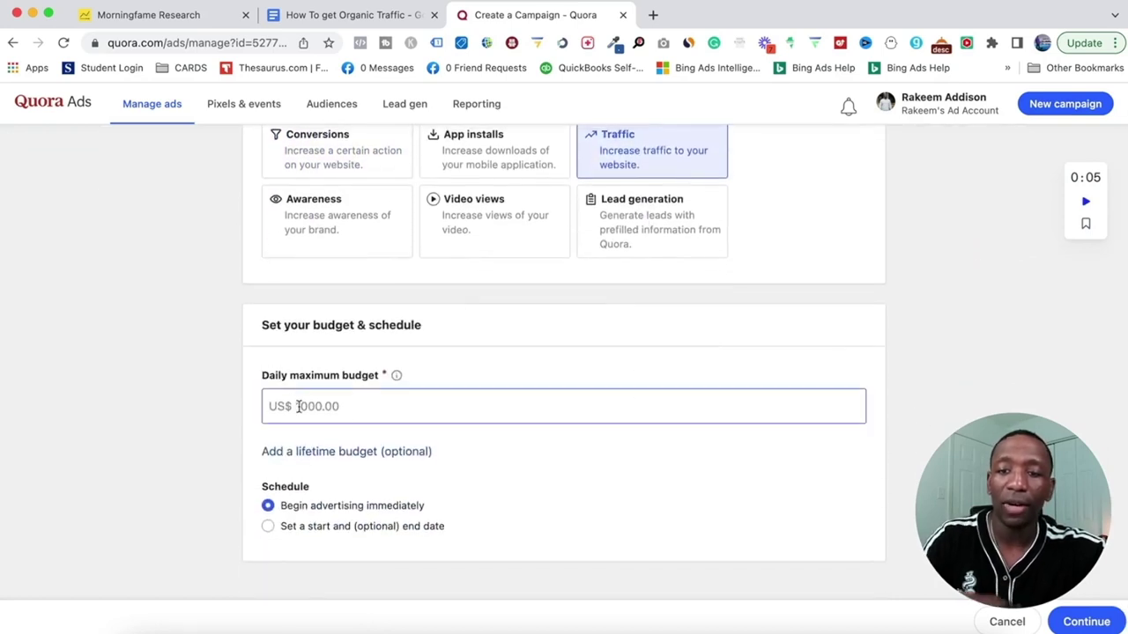
{"action": "type", "text": "25"}
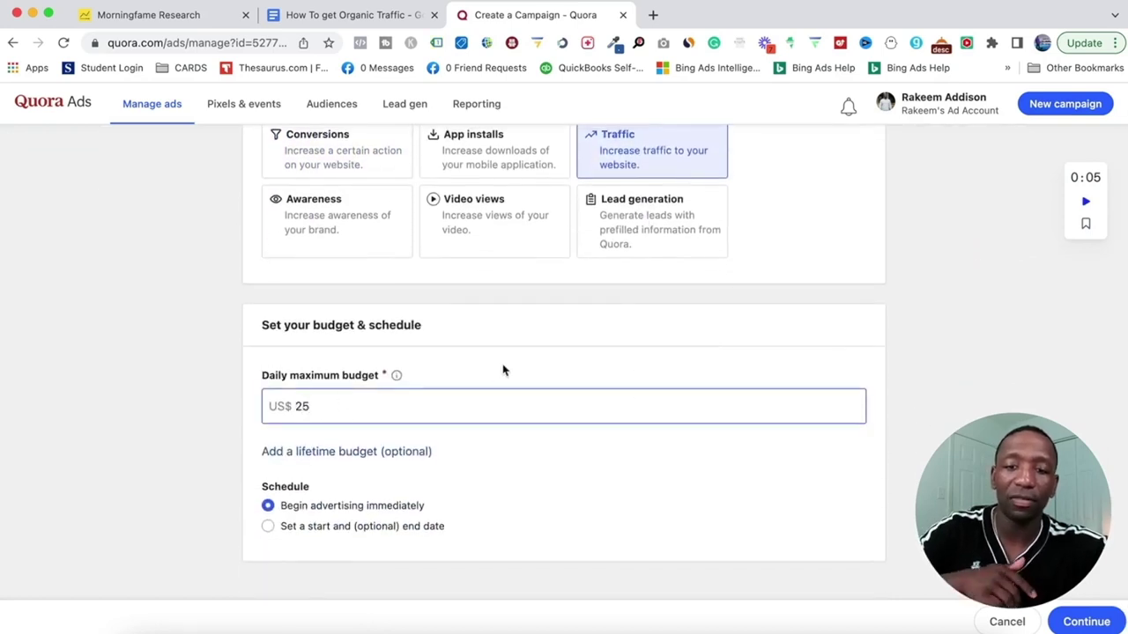
{"action": "left_click", "coordinate": [1085, 621]}
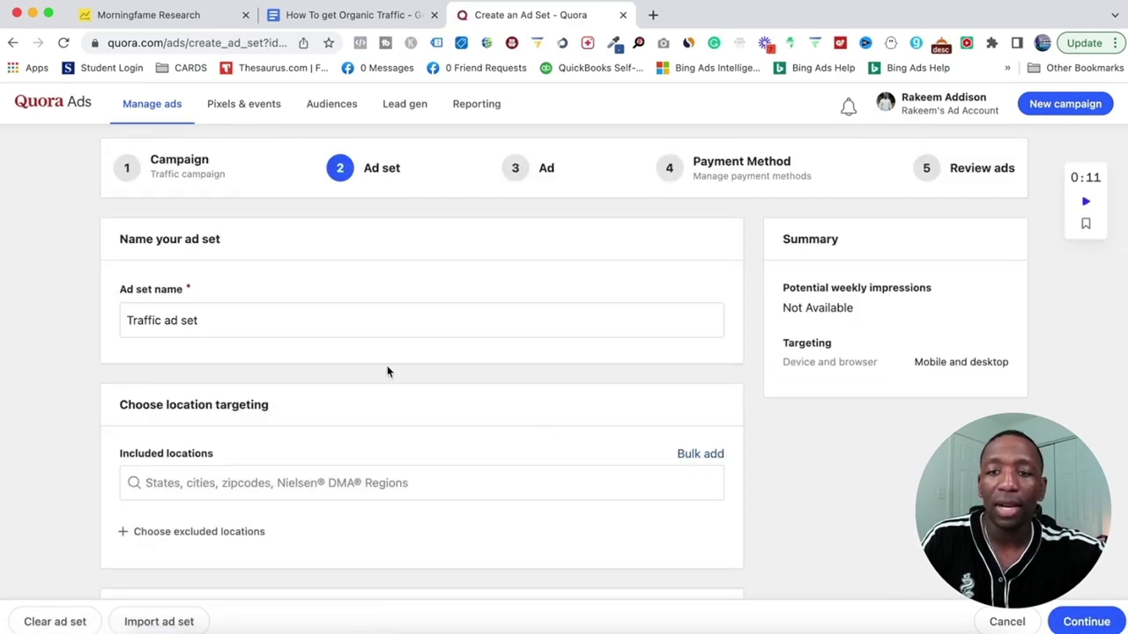
- Set the ad set's contextual targeting to Questions and start entering the targeted questions
{"action": "scroll", "coordinate": [250, 366], "scroll_direction": "down", "scroll_amount": 3}
{"action": "scroll", "coordinate": [250, 366], "scroll_direction": "down", "scroll_amount": 3}
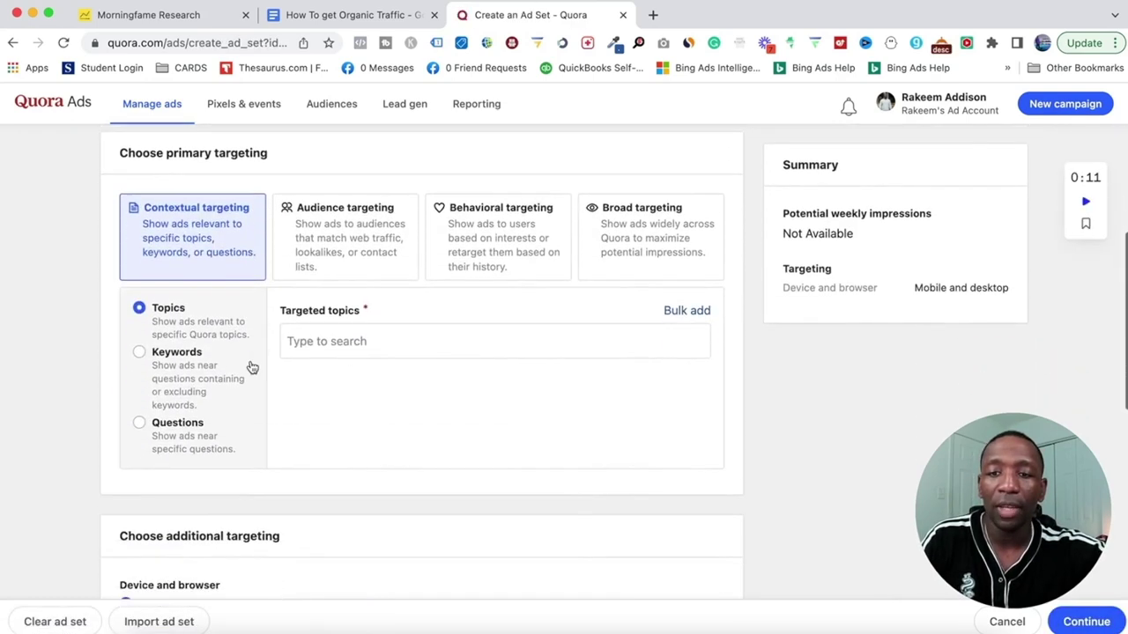
{"action": "left_click", "coordinate": [141, 424]}
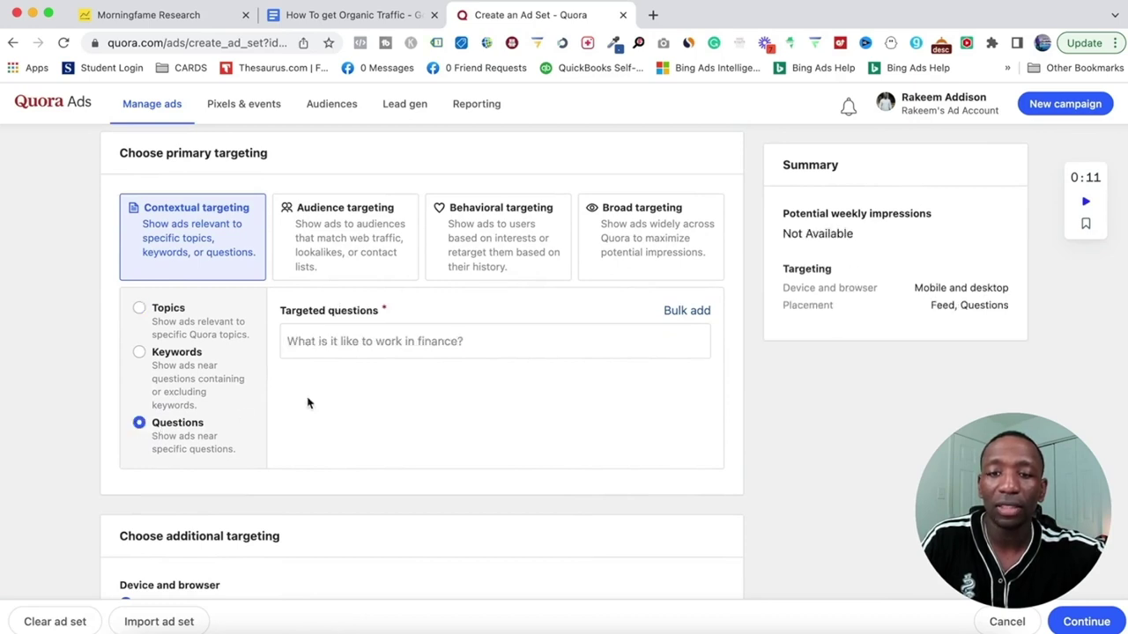
{"action": "left_click", "coordinate": [361, 340]}
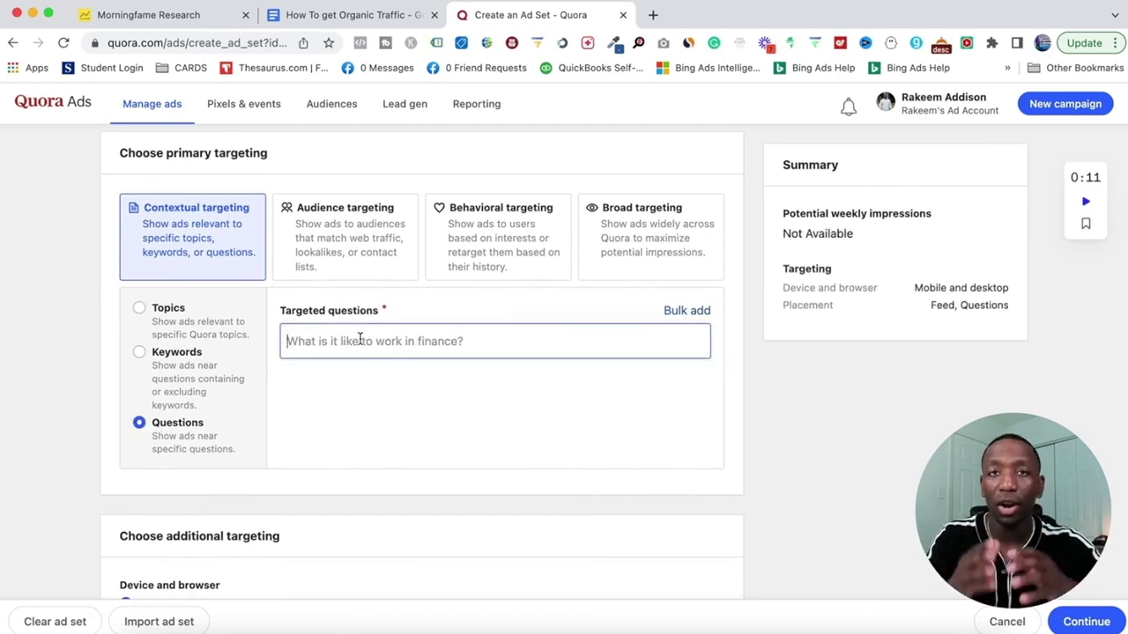
- Bulk-search questions with the keyword "marketing" to review their weekly views, and close the search without adding any
{"action": "left_click", "coordinate": [676, 313]}
{"action": "left_click", "coordinate": [395, 343]}
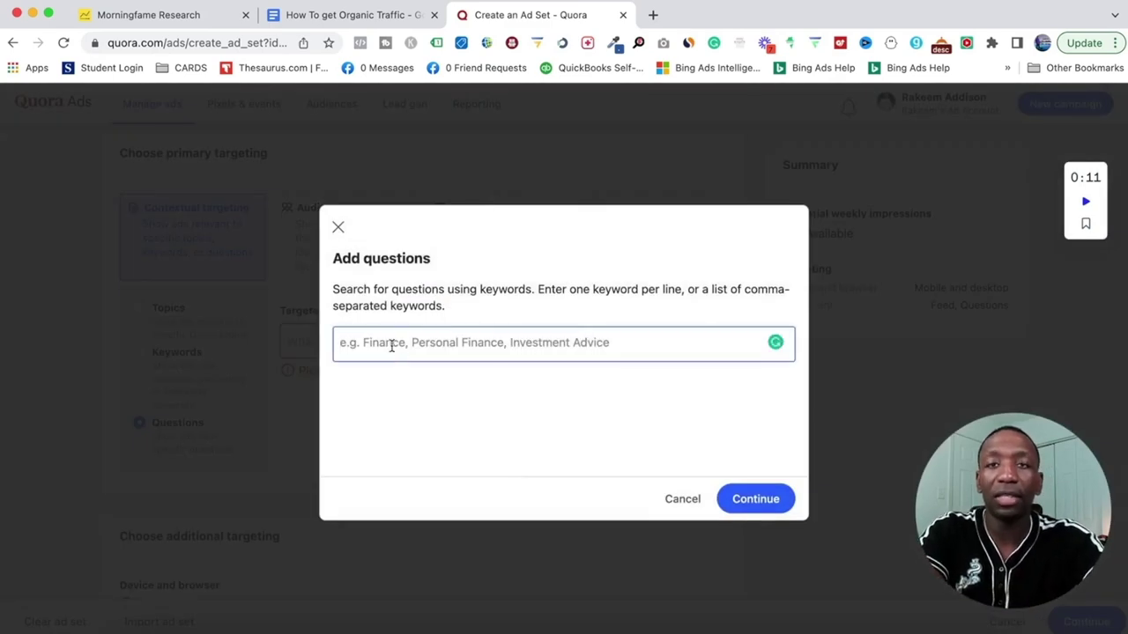
{"action": "type", "text": "marketi"}
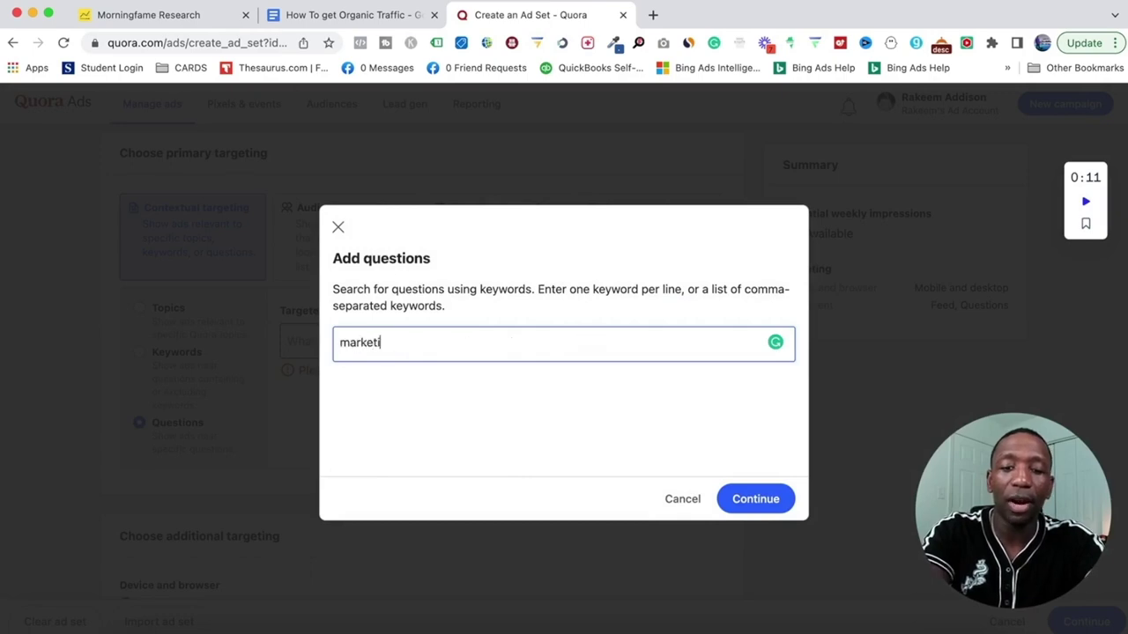
{"action": "type", "text": "ng"}
{"action": "left_click", "coordinate": [758, 501]}
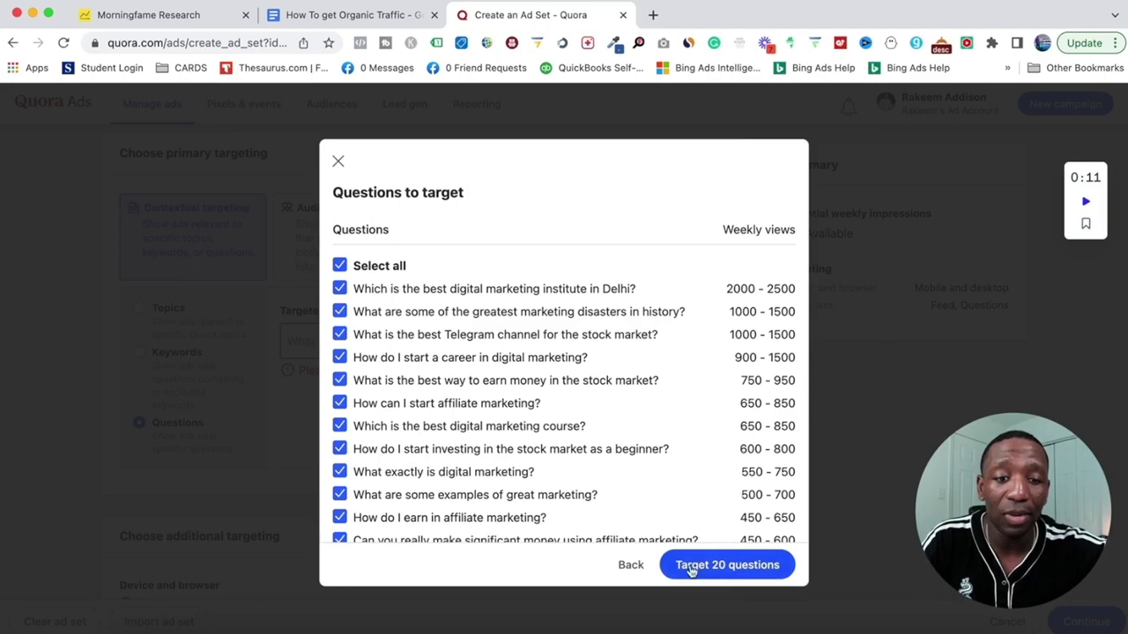
{"action": "left_click", "coordinate": [631, 565]}
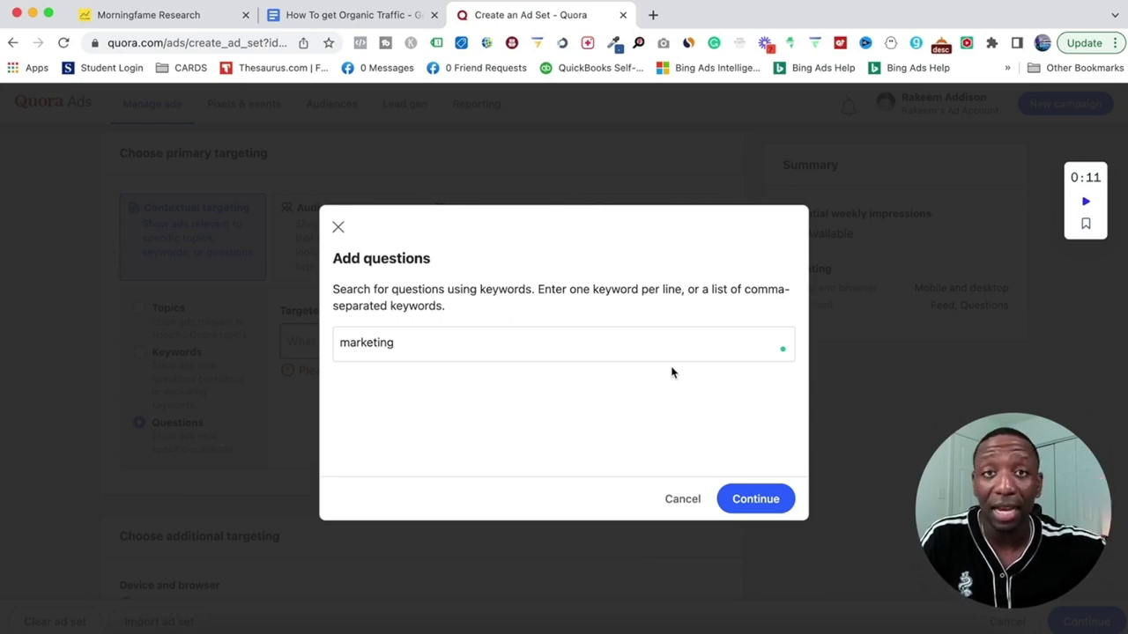
{"action": "key", "text": "super+a"}
{"action": "key", "text": "BackSpace"}
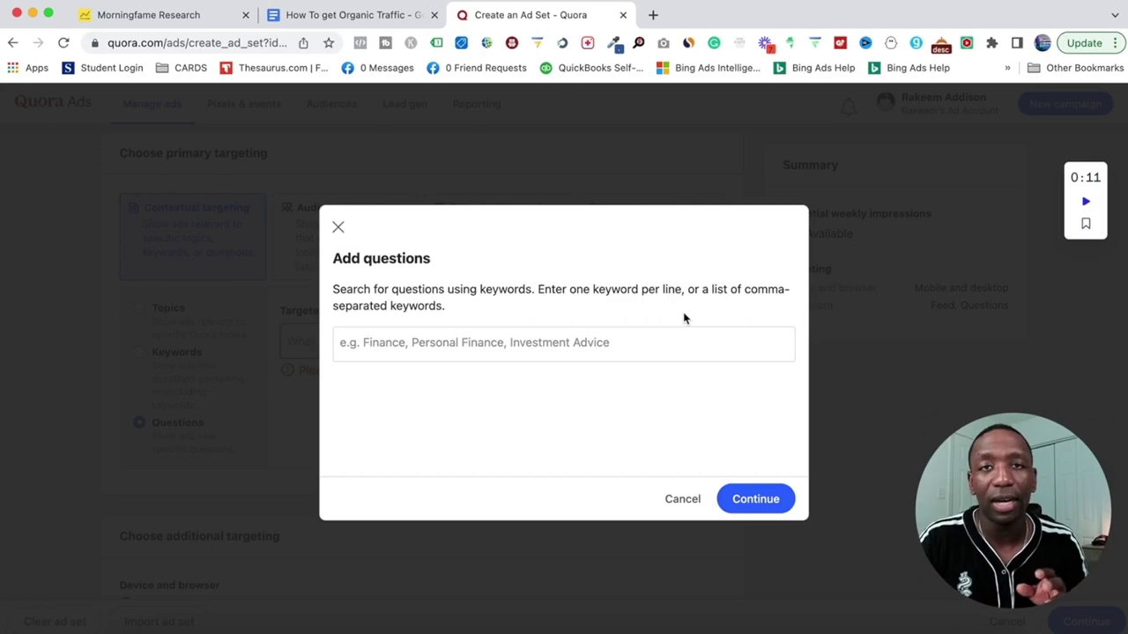
{"action": "left_click", "coordinate": [338, 227]}
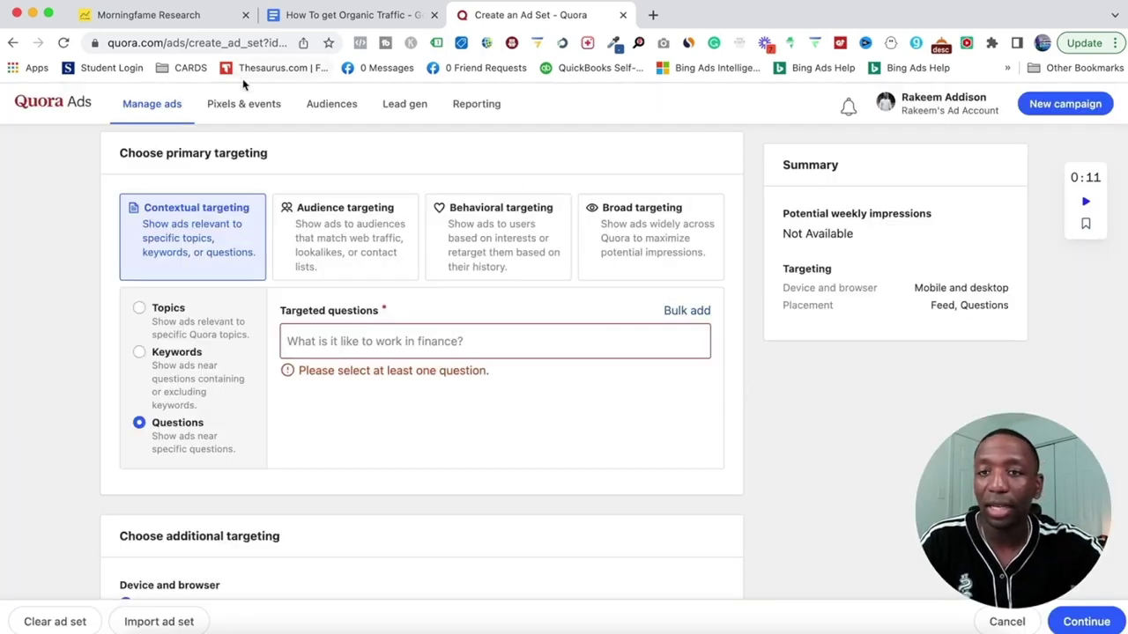
- Leave the ad set and go to the main Quora home page
{"action": "left_click", "coordinate": [885, 105]}
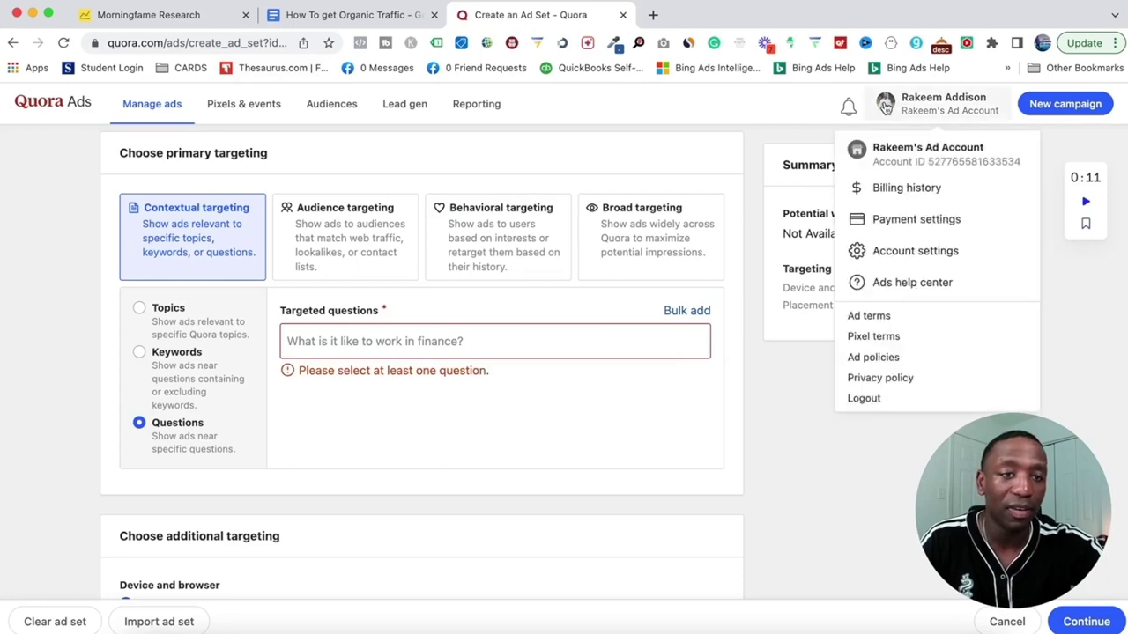
{"action": "left_click", "coordinate": [201, 44]}
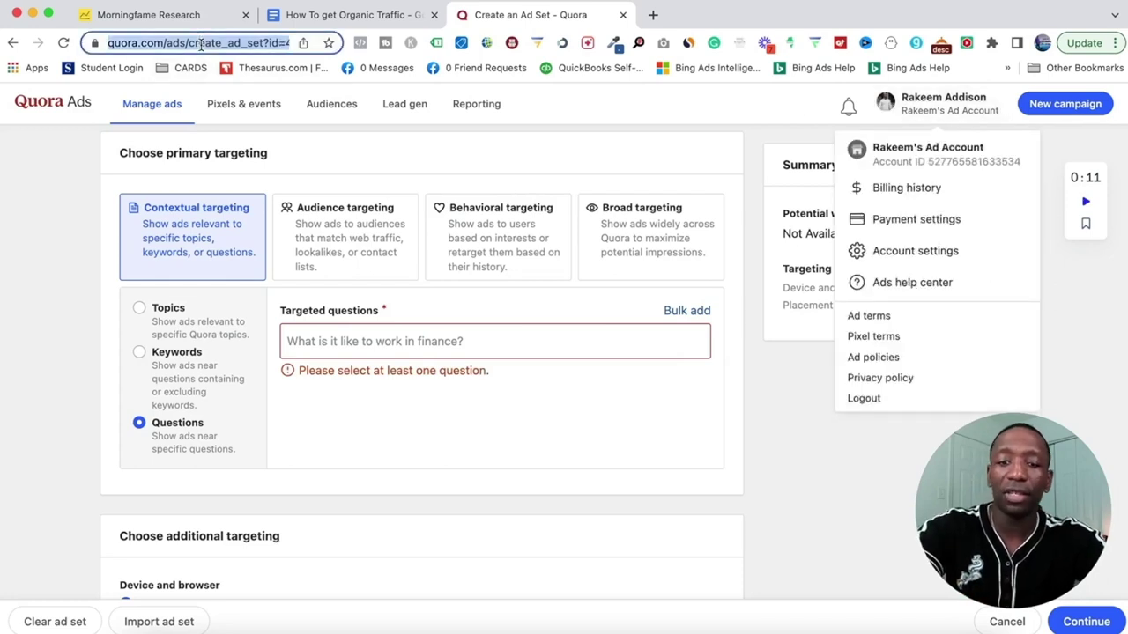
{"action": "type", "text": "quora"}
{"action": "key", "text": "Return"}
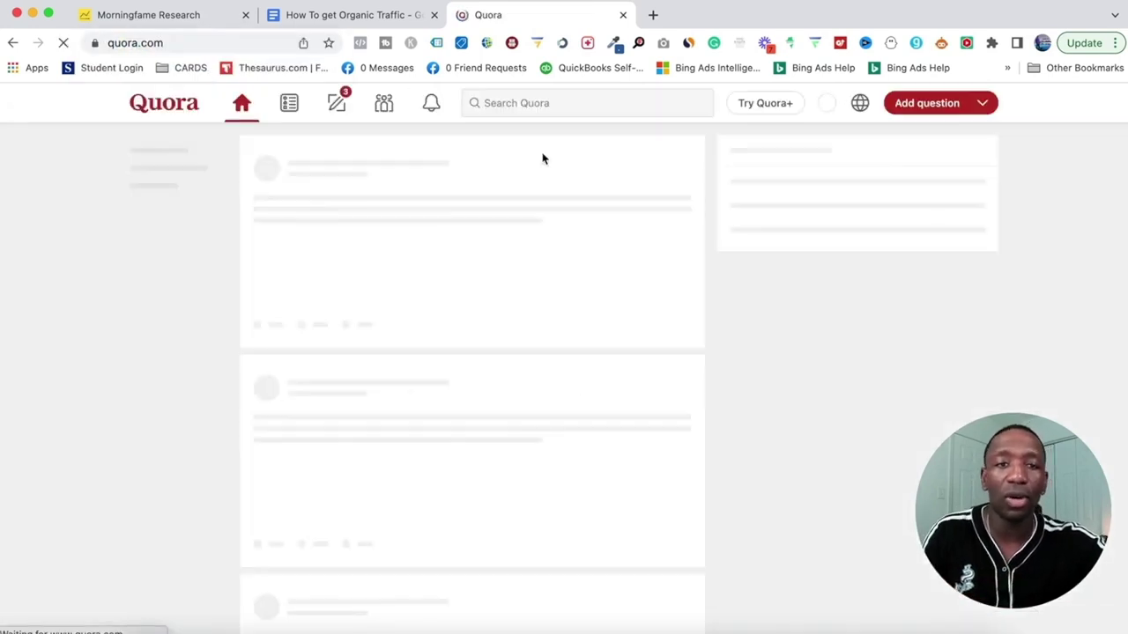
- Start a new Quora message, search recipients for "r", pick the suggested author and place the cursor in the message body
{"action": "left_click_drag", "start_coordinate": [1057, 460], "coordinate": [1057, 359]}
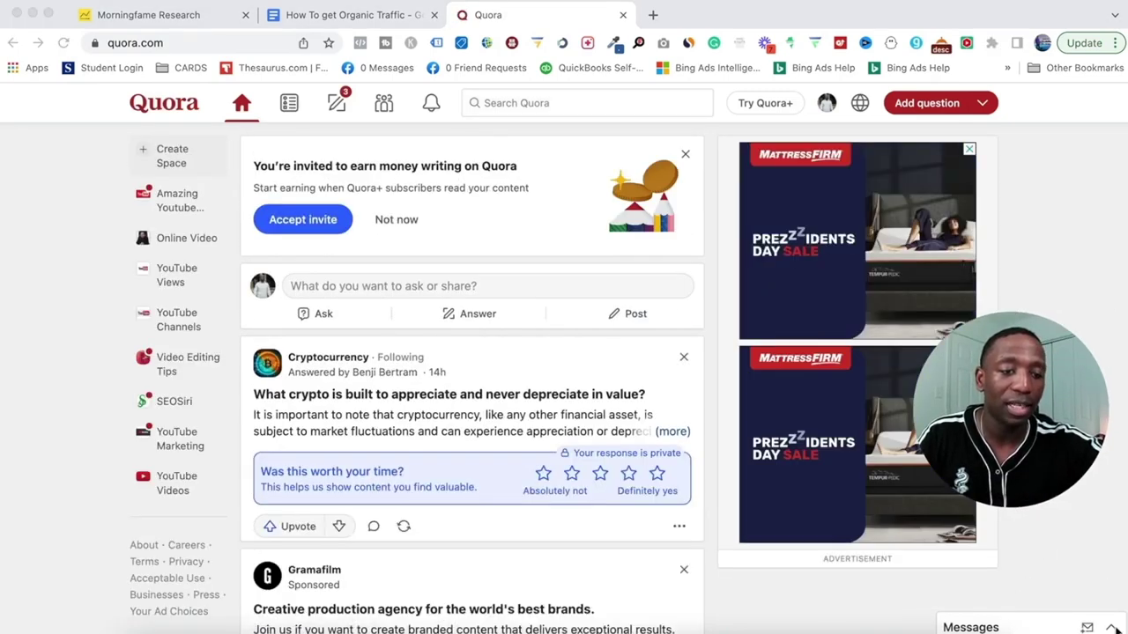
{"action": "left_click", "coordinate": [1112, 627]}
{"action": "left_click", "coordinate": [1112, 627]}
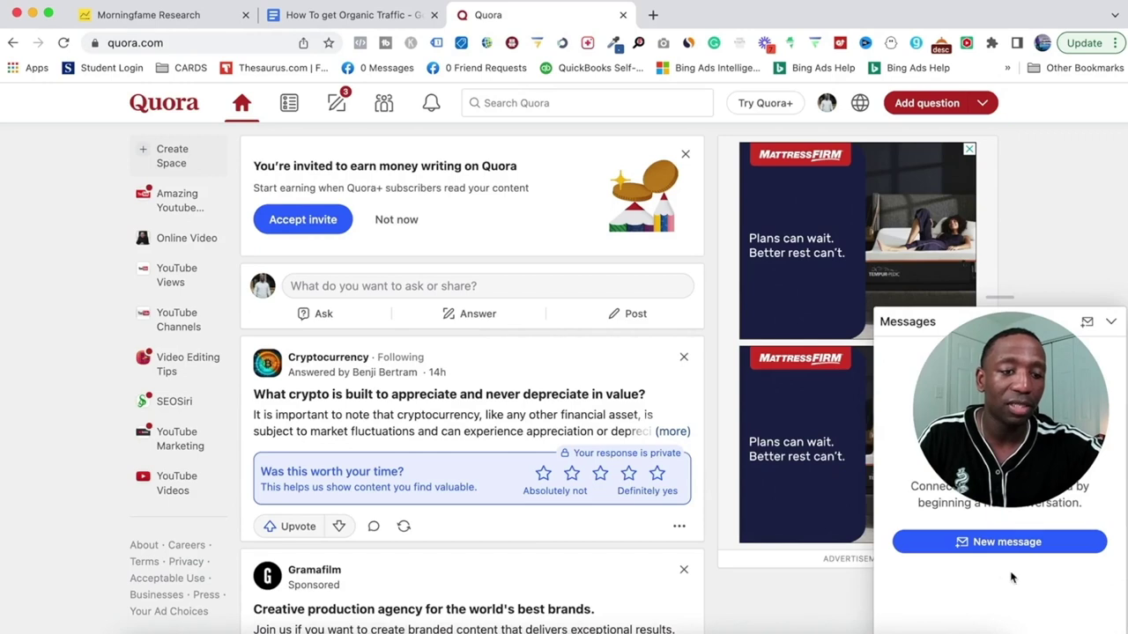
{"action": "left_click", "coordinate": [972, 542]}
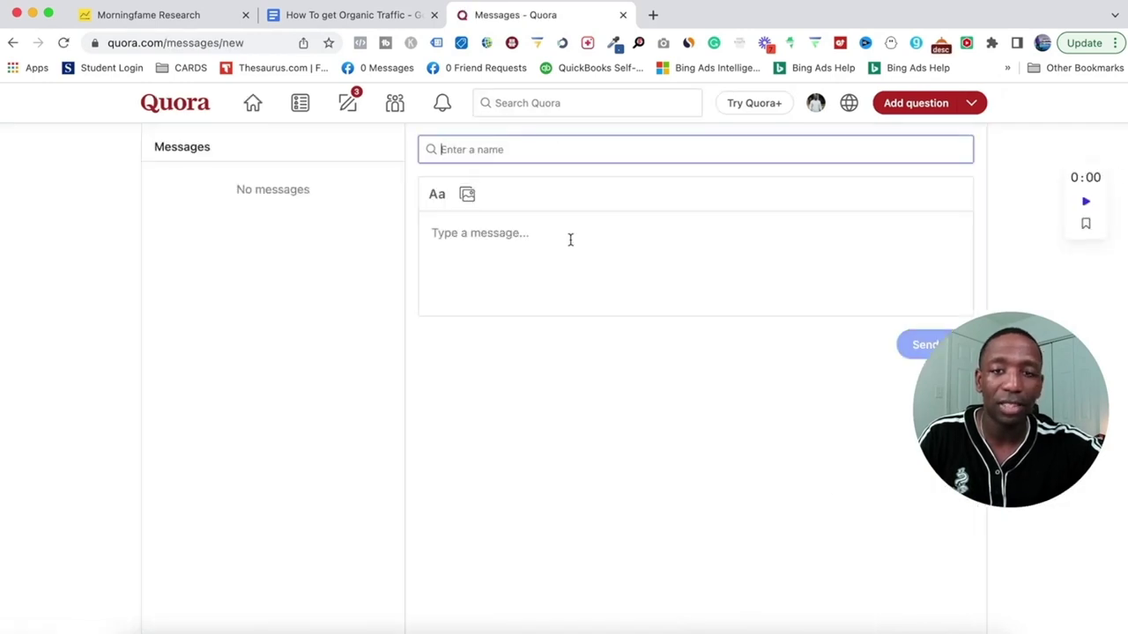
{"action": "type", "text": "r"}
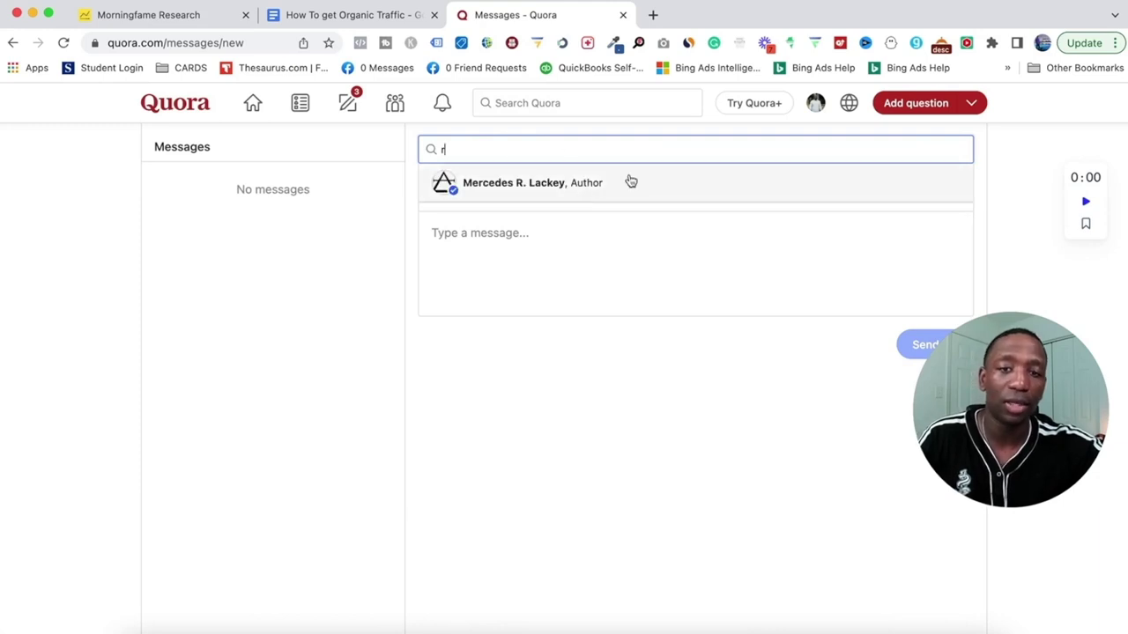
{"action": "left_click", "coordinate": [545, 185]}
{"action": "left_click", "coordinate": [506, 237]}
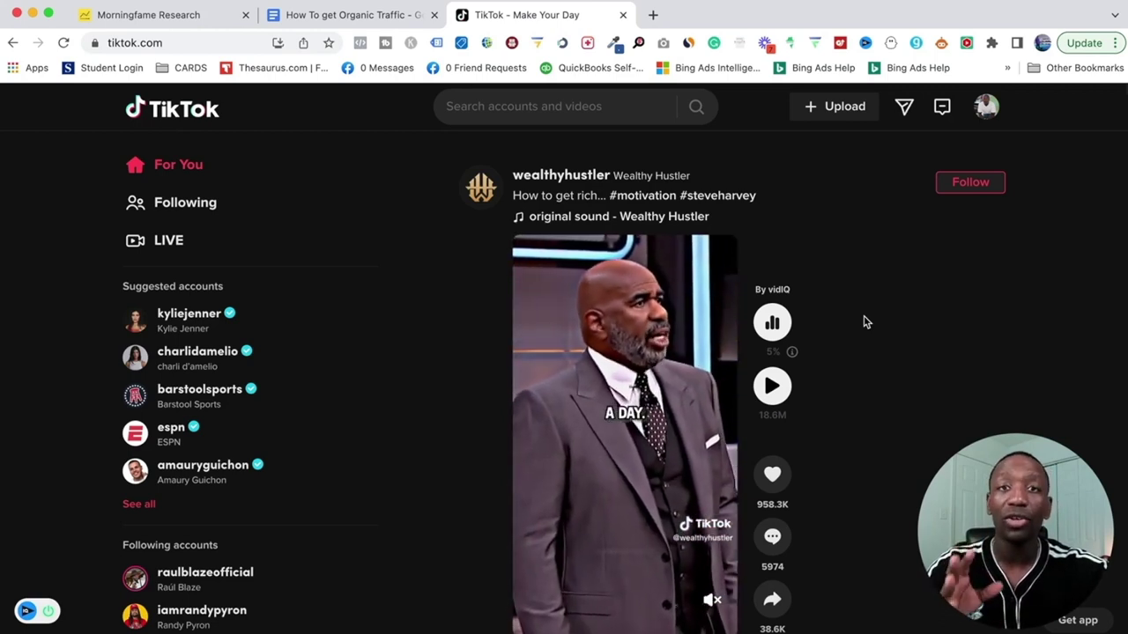
- Open the account's own TikTok profile and look over its posted videos
{"action": "mouse_move", "coordinate": [985, 110]}
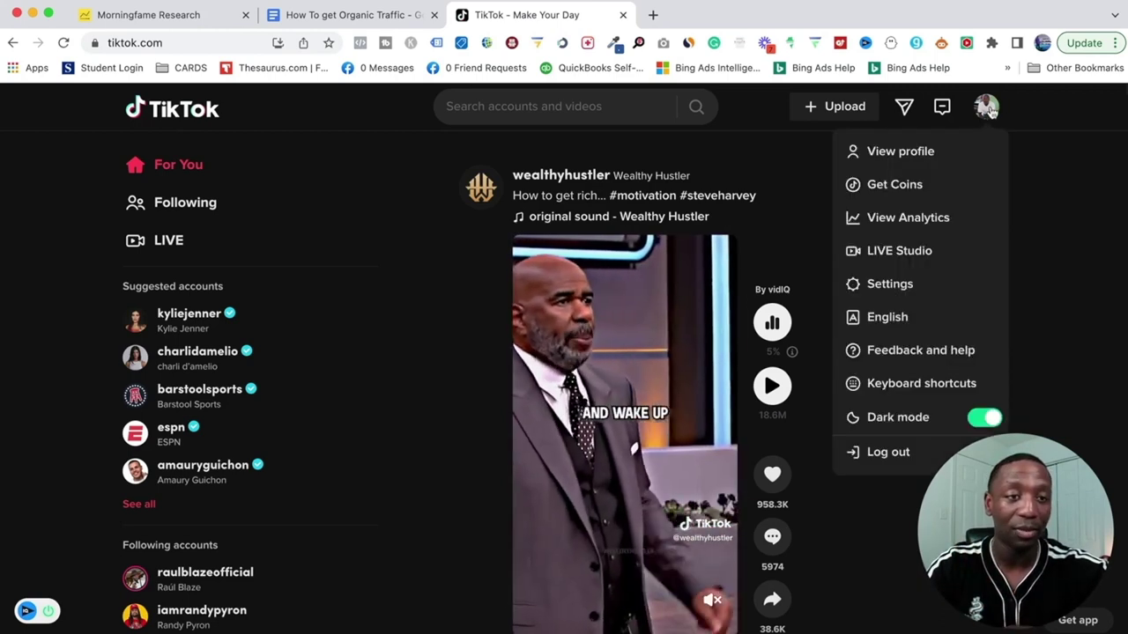
{"action": "left_click", "coordinate": [900, 151]}
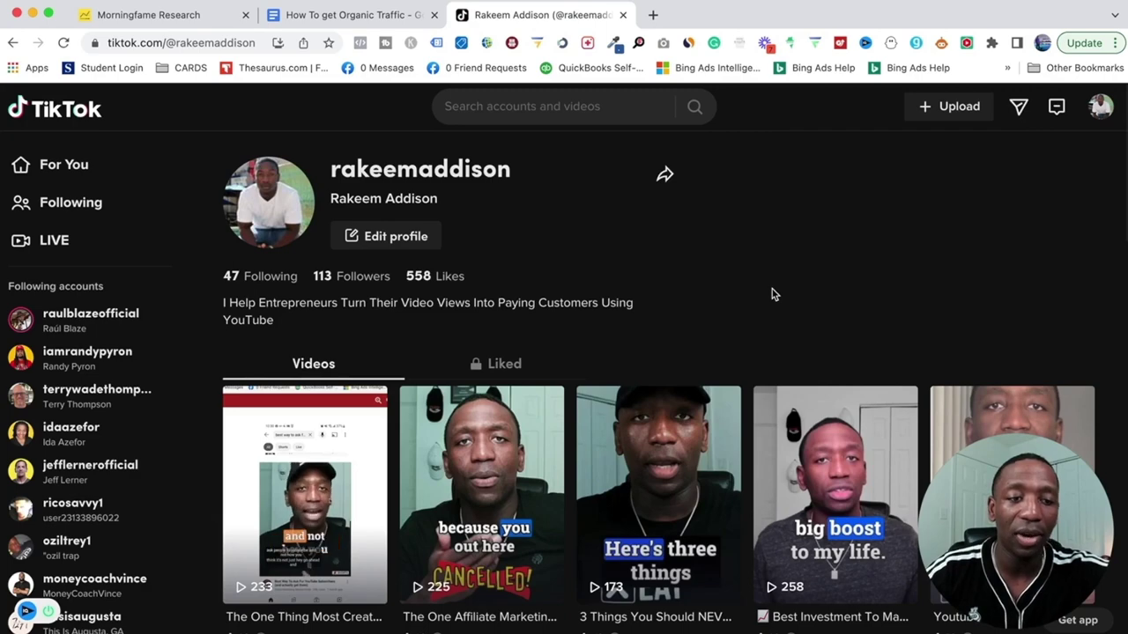
{"action": "left_click_drag", "start_coordinate": [1044, 526], "coordinate": [987, 172]}
{"action": "scroll", "coordinate": [297, 455], "scroll_direction": "down", "scroll_amount": 3}
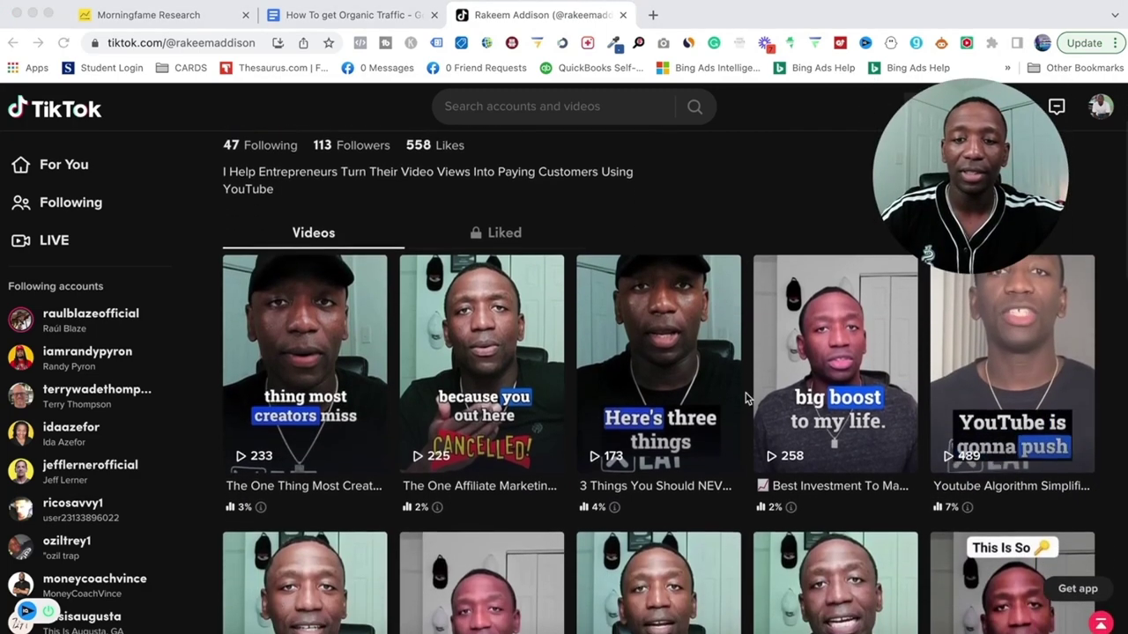